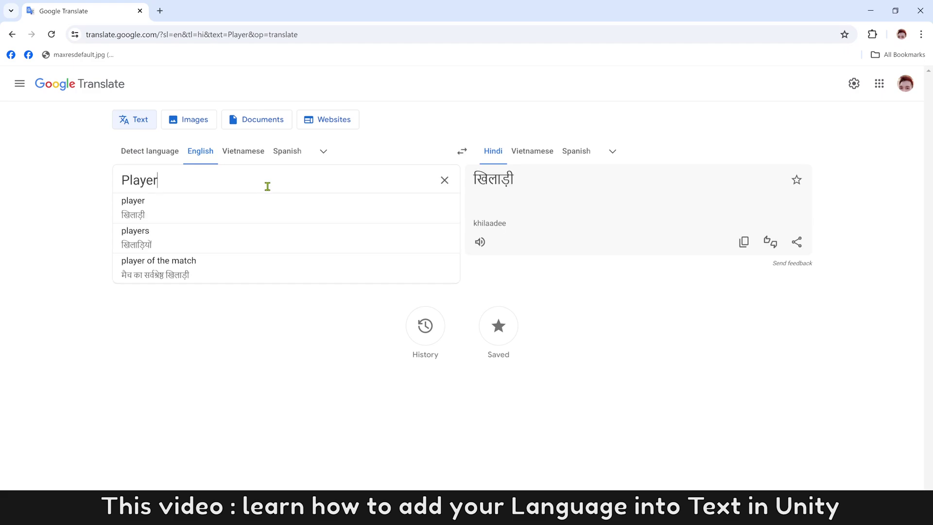
# - Copy the Hindi translation खिलाड़ी and paste it in place of Player
pyautogui.doubleClick(493, 179)
pyautogui.hotkey('ctrl', 'c')
pyautogui.hotkey('alt', 'Tab')
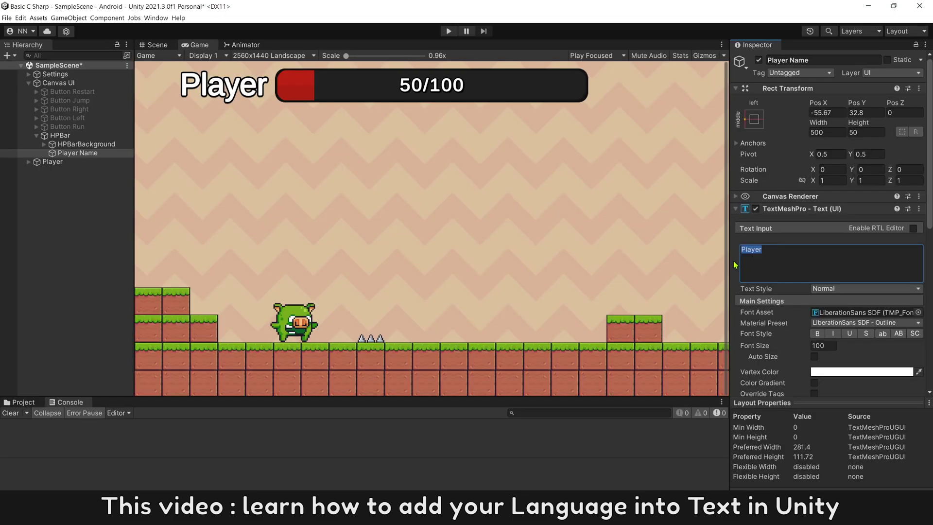
pyautogui.hotkey('ctrl', 'v')
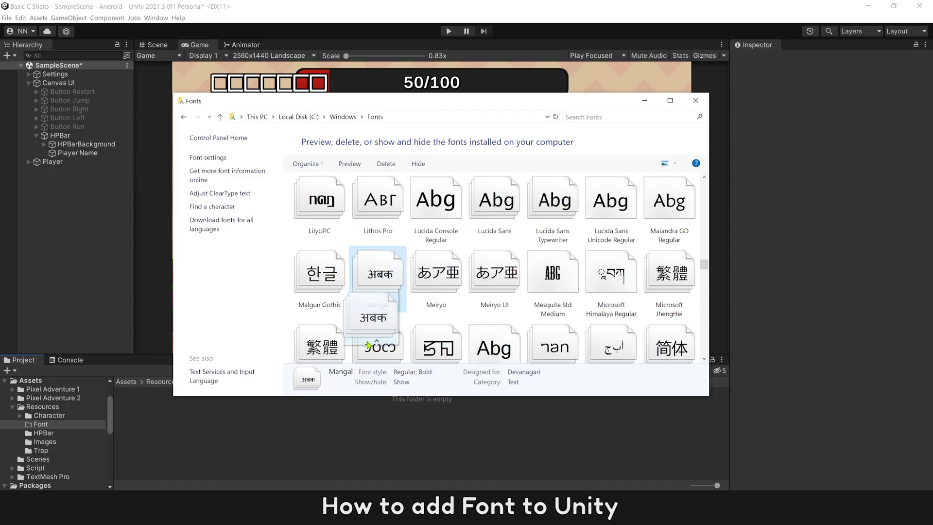
# - Import the Mangal font, generate its atlas, and apply the Hindi and Number font assets
pyautogui.moveTo(368, 344); pyautogui.dragTo(210, 441)
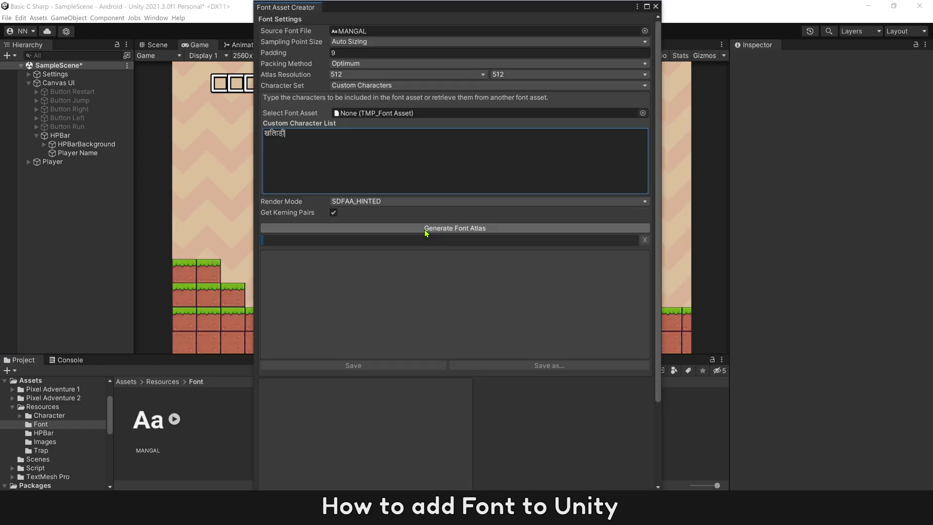
pyautogui.click(427, 225)
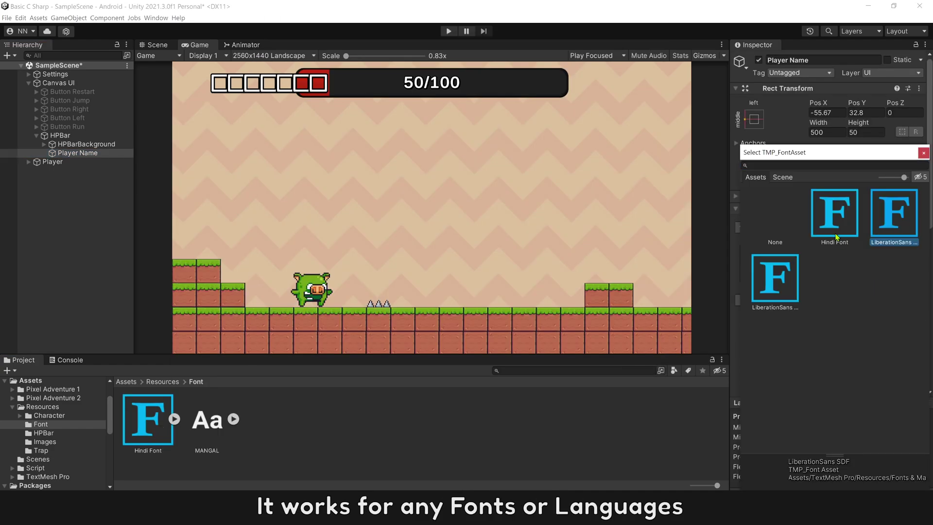
pyautogui.click(835, 214)
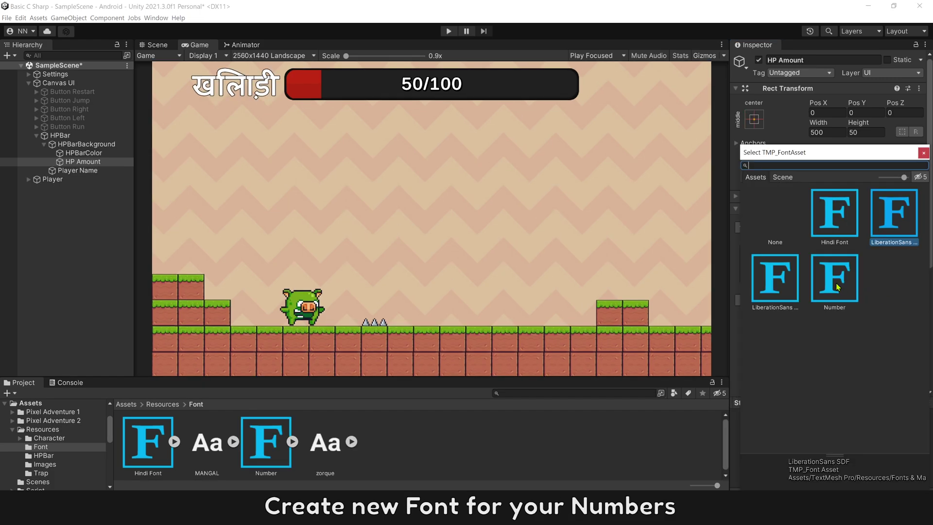
pyautogui.click(837, 285)
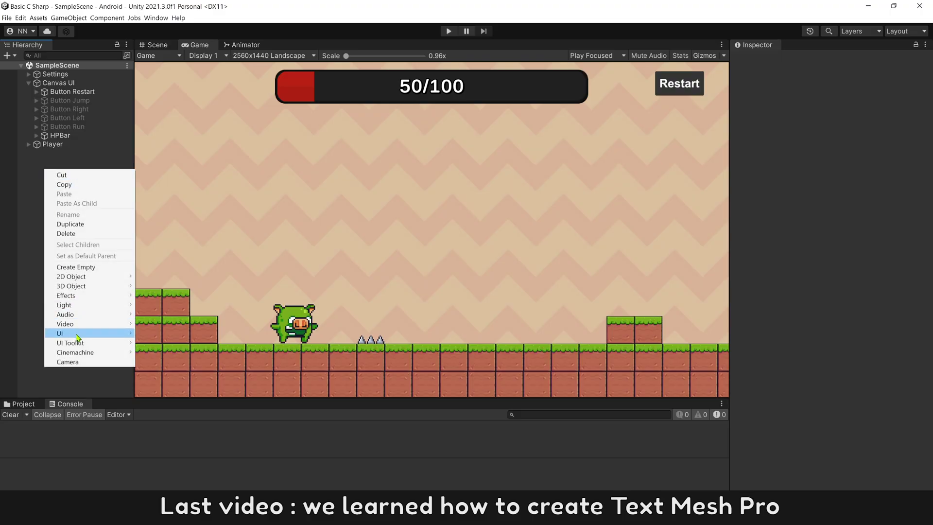
# - Add a TextMeshPro text named Player Name reading Player, then select खिलाड़ी in Google Translate
pyautogui.click(173, 343)
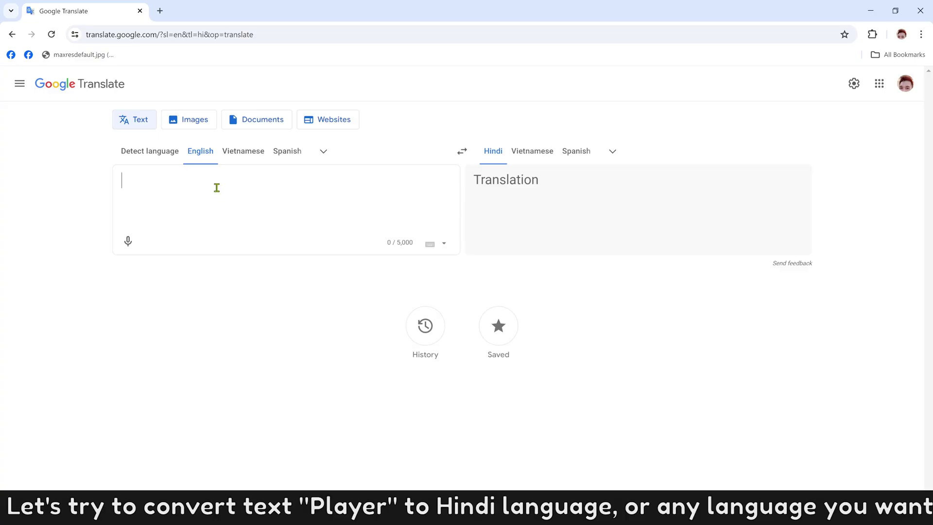
pyautogui.write('Player')
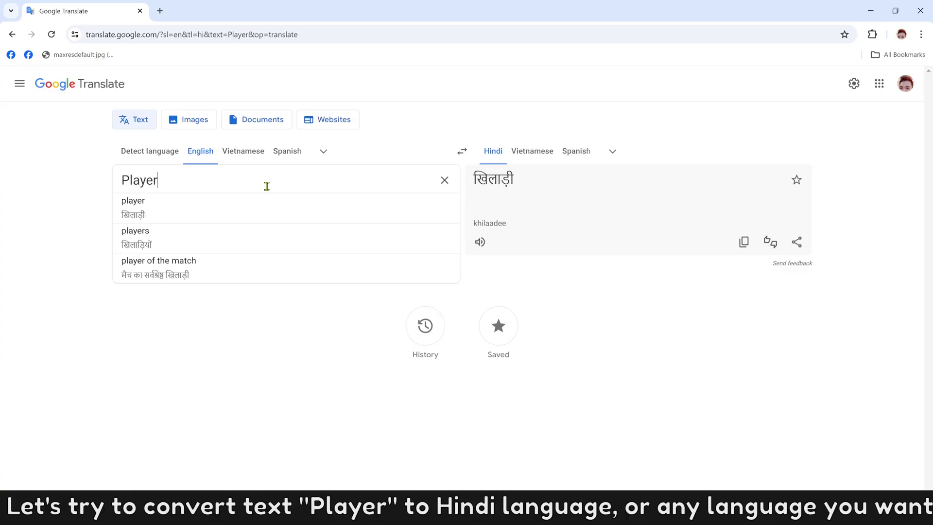
pyautogui.doubleClick(494, 179)
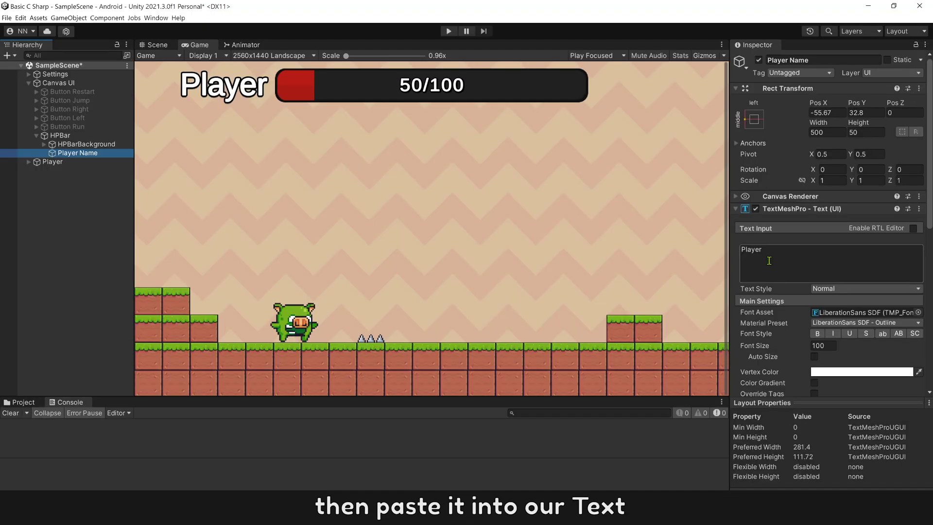
# - Paste खिलाड़ी into the Player Name text input, replacing Player
pyautogui.hotkey('ctrl', 'v')
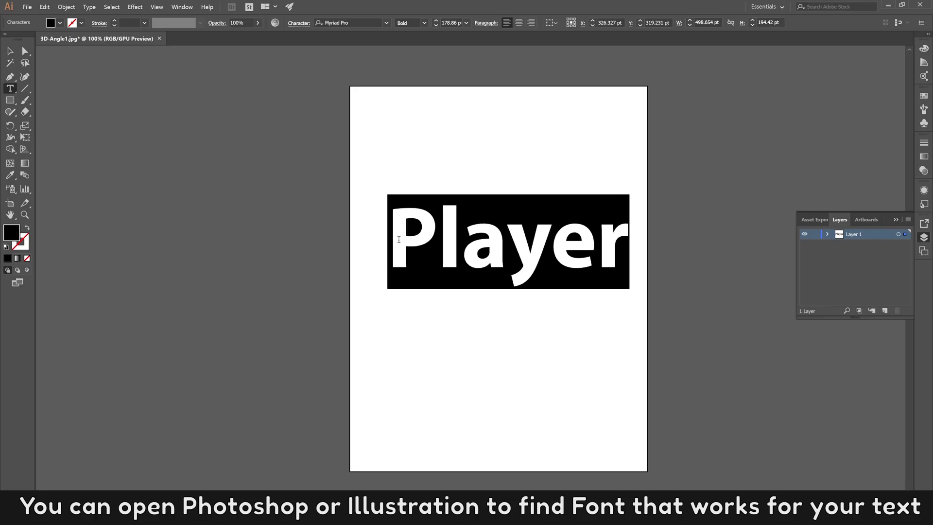
pyautogui.write('खिलाड़ी')
# - Try Devanagari fonts on the Illustrator word खिलाड़ी, settling on Mangal
pyautogui.click(350, 22)
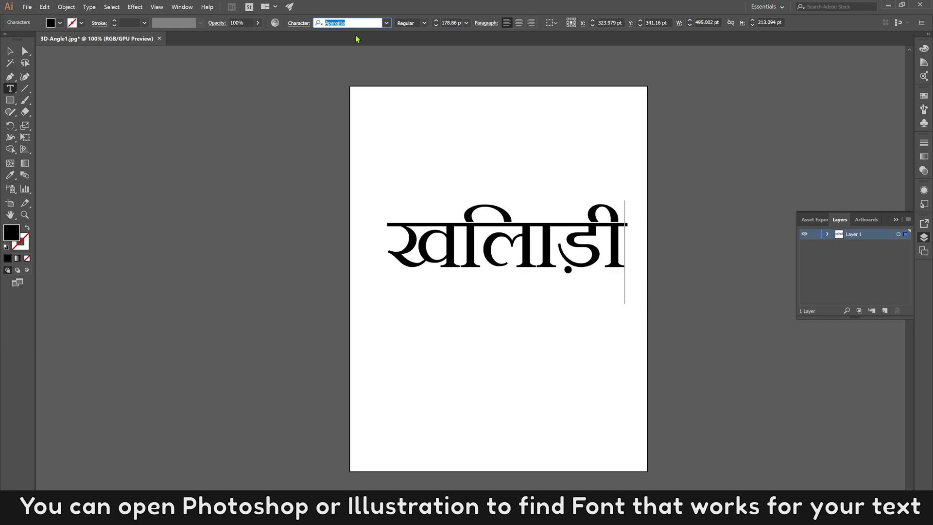
pyautogui.hotkey('ctrl', 'a')
pyautogui.press('Down')
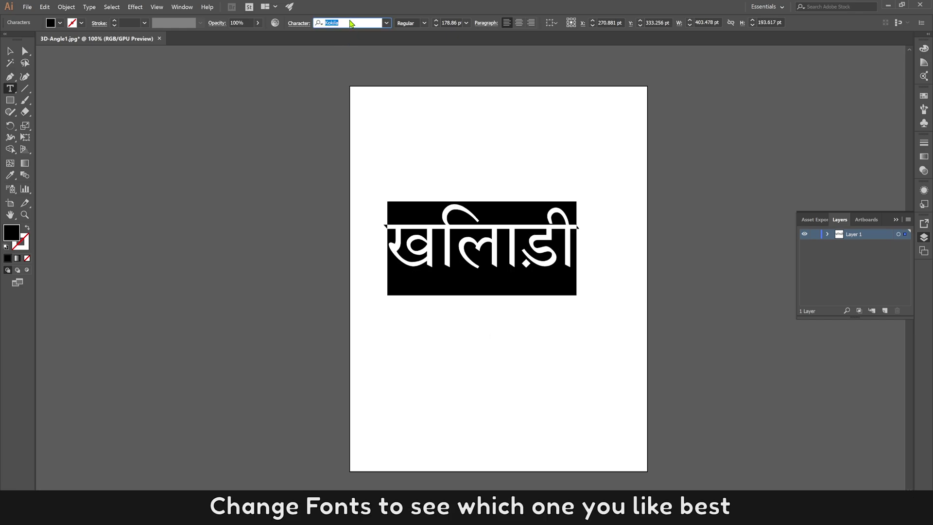
pyautogui.press('Down')
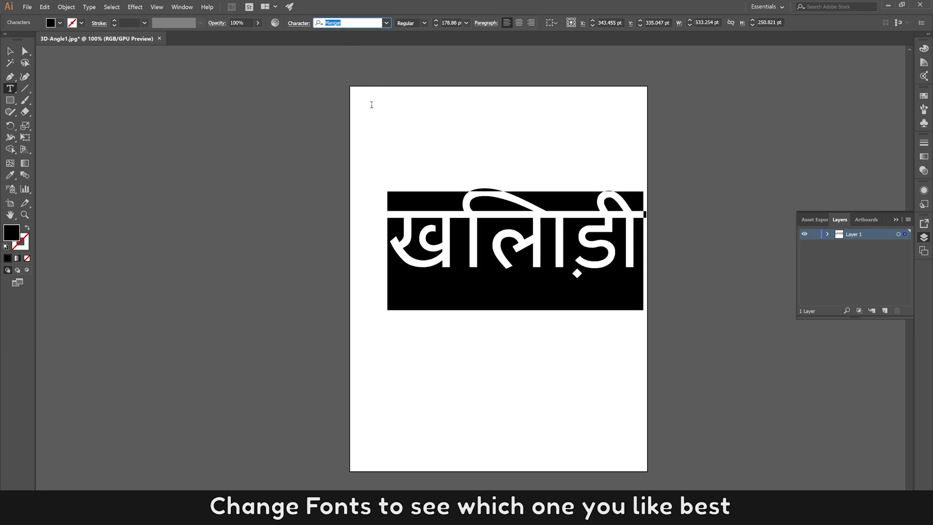
pyautogui.press('Return')
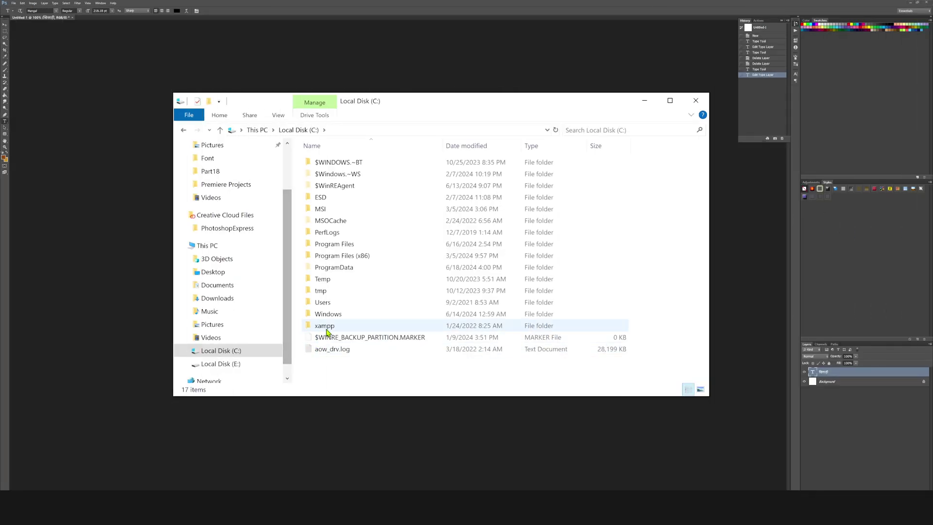
# - Find Mangal in C:\Windows\Fonts and drag it into Unity's Assets/Resources/Font folder
pyautogui.doubleClick(327, 314)
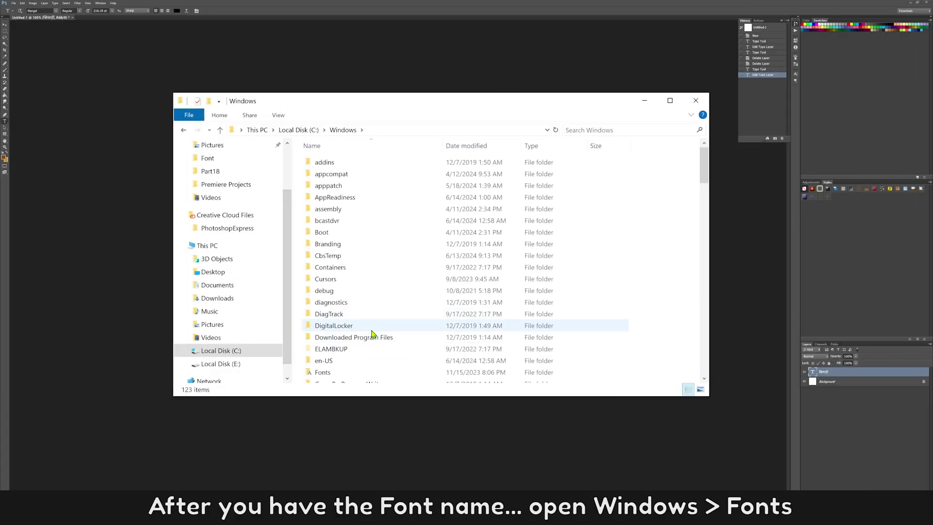
pyautogui.scroll(-2, 372, 335)
pyautogui.click(324, 307)
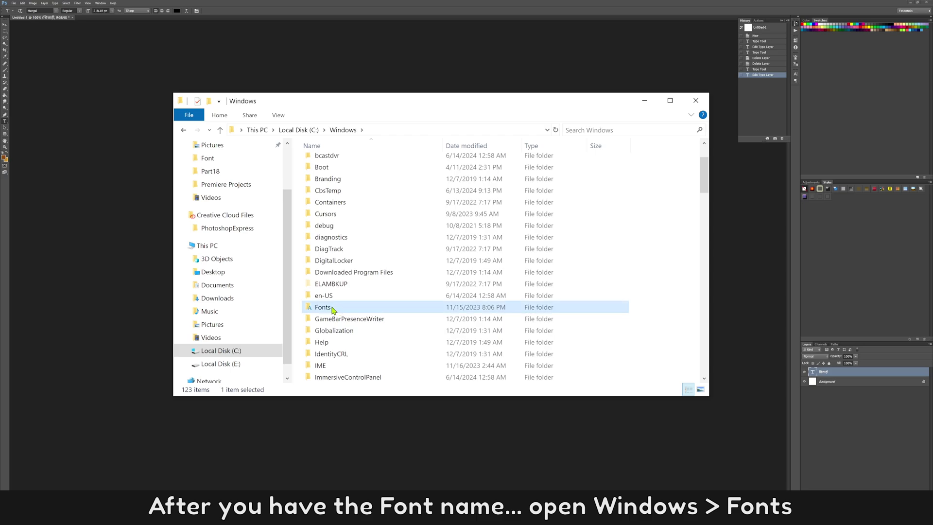
pyautogui.doubleClick(333, 311)
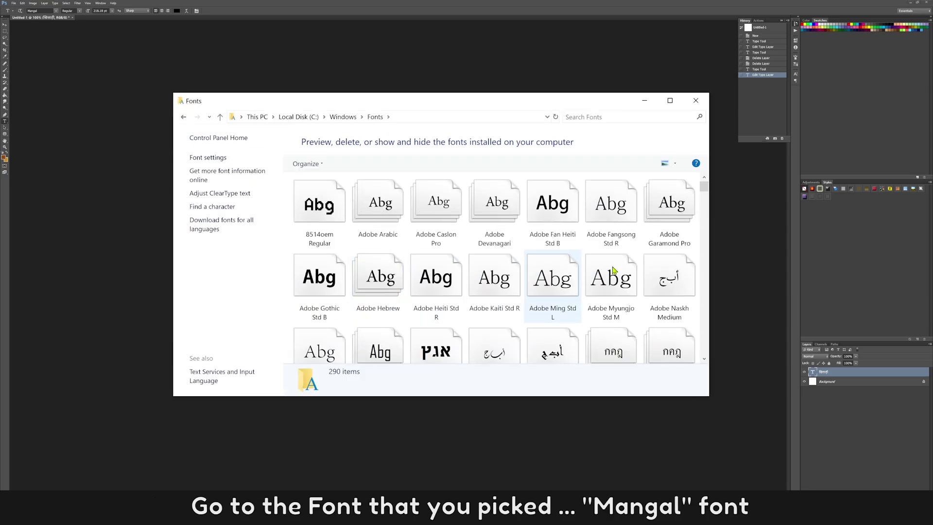
pyautogui.click(669, 203)
pyautogui.write('m')
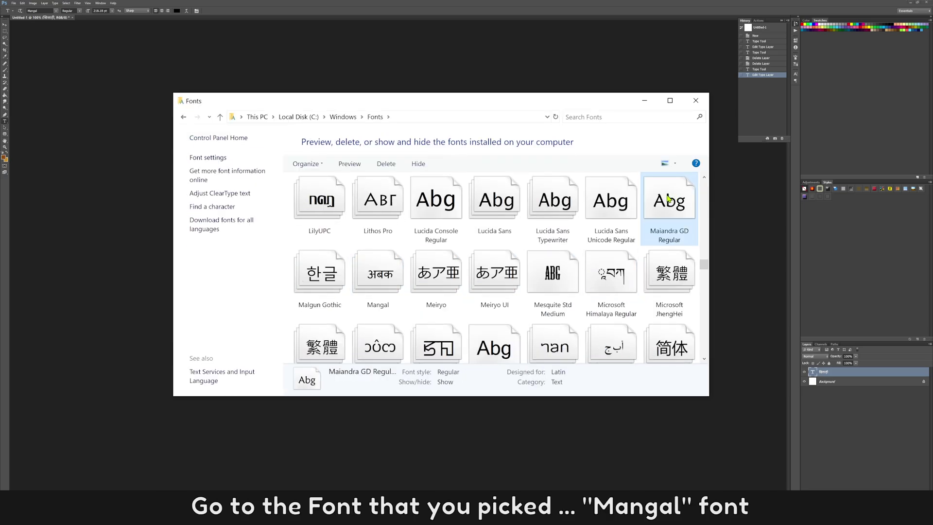
pyautogui.click(383, 274)
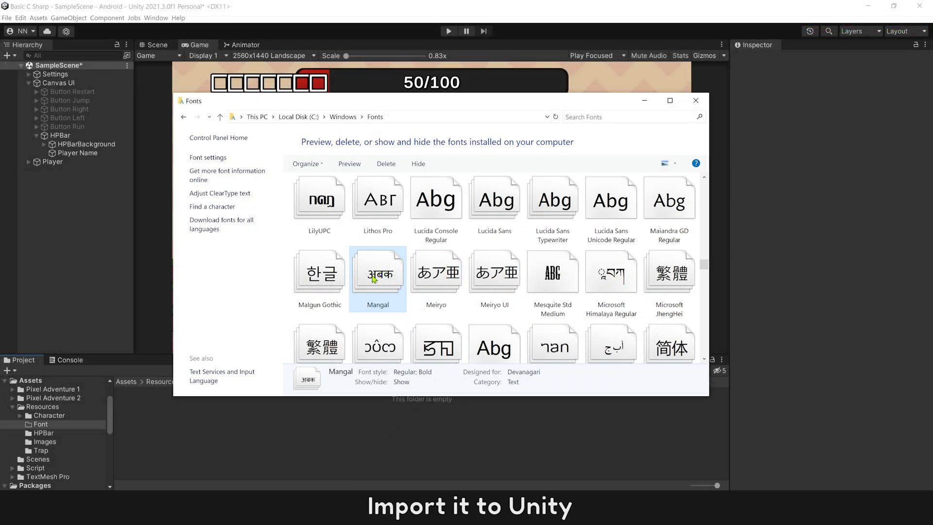
pyautogui.moveTo(373, 277); pyautogui.dragTo(210, 437)
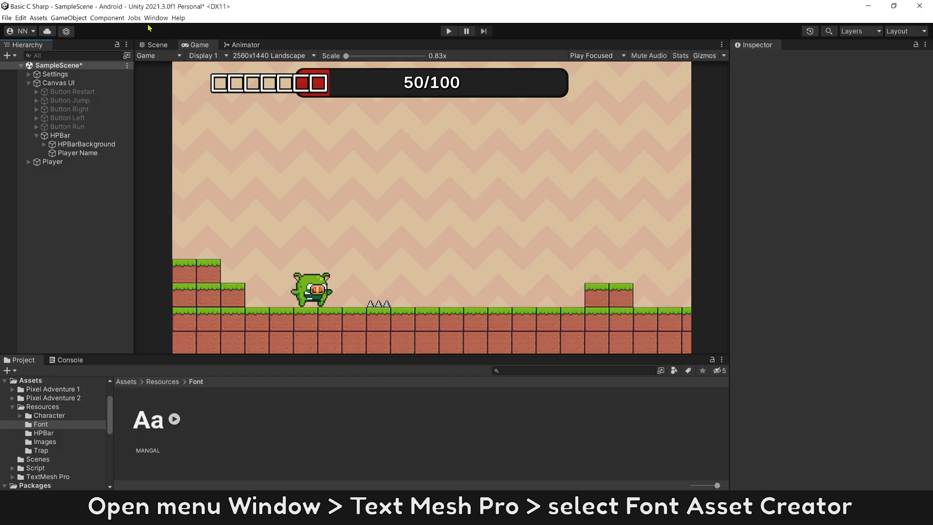
# - Open the Font Asset Creator and pick MANGAL as its source font file
pyautogui.click(155, 18)
pyautogui.moveTo(173, 146)
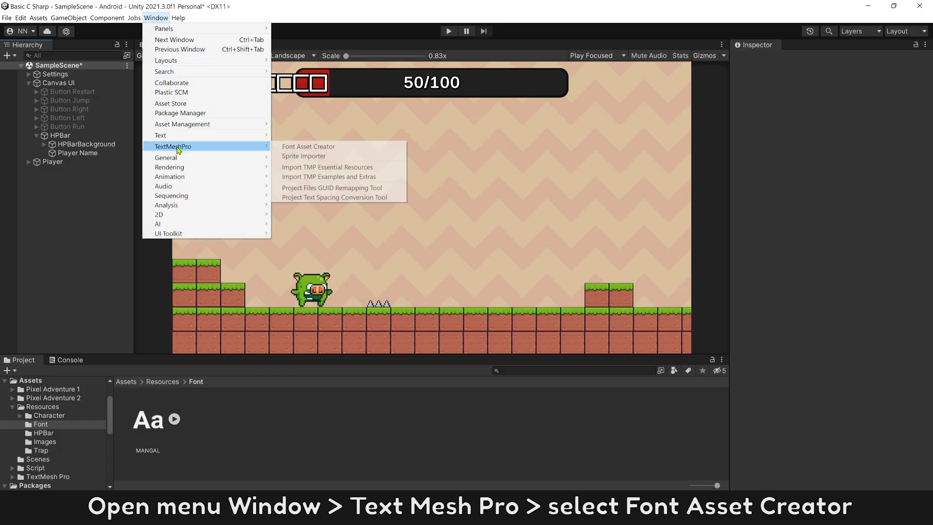
pyautogui.click(302, 149)
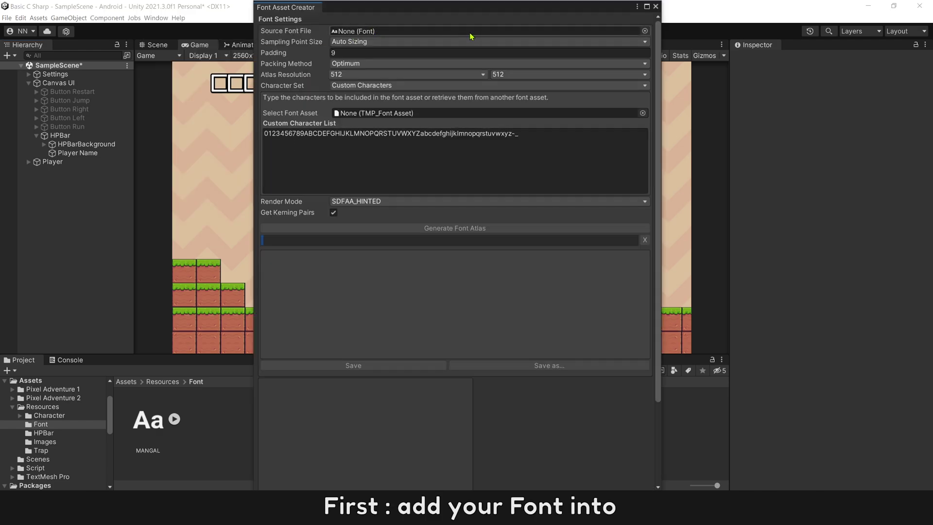
pyautogui.click(644, 32)
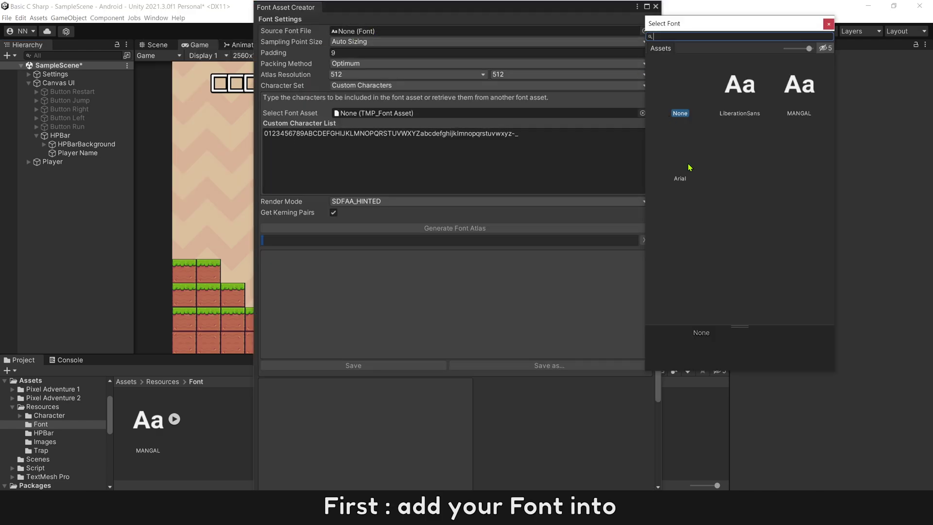
pyautogui.click(797, 94)
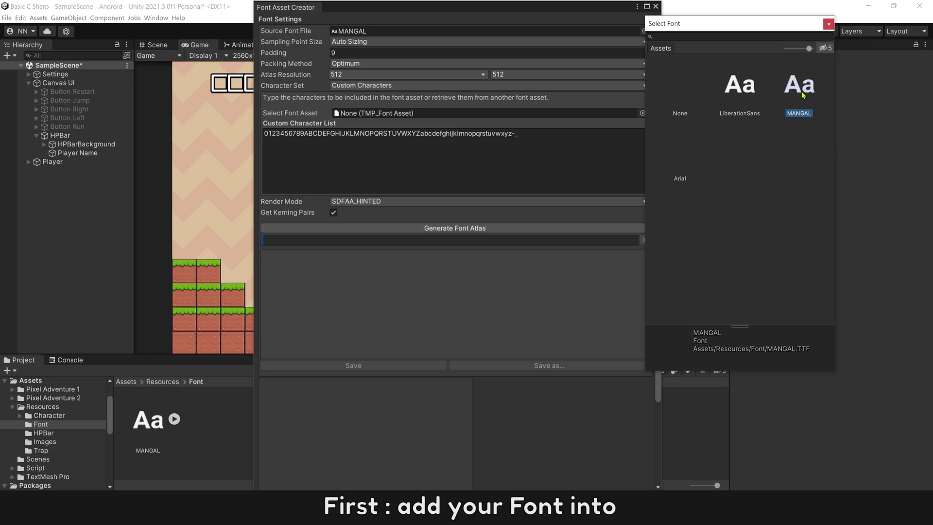
pyautogui.doubleClick(802, 94)
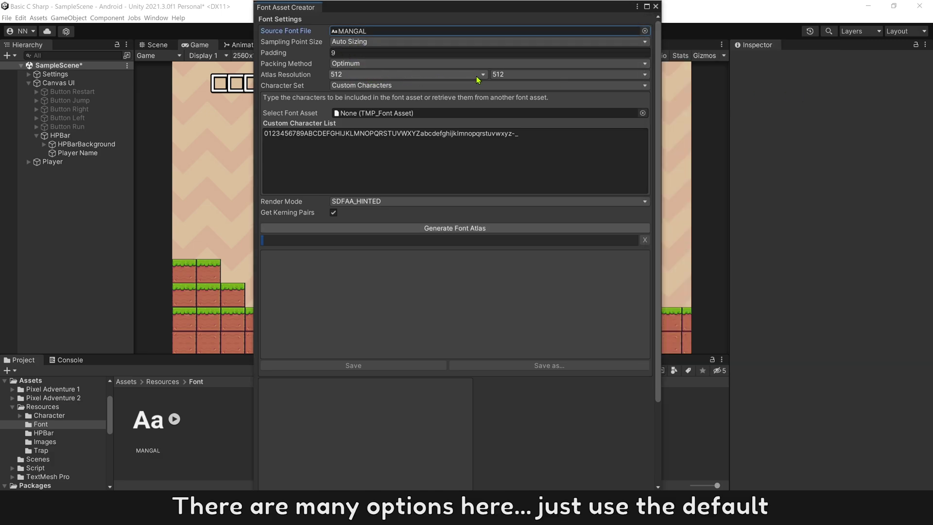
pyautogui.click(403, 86)
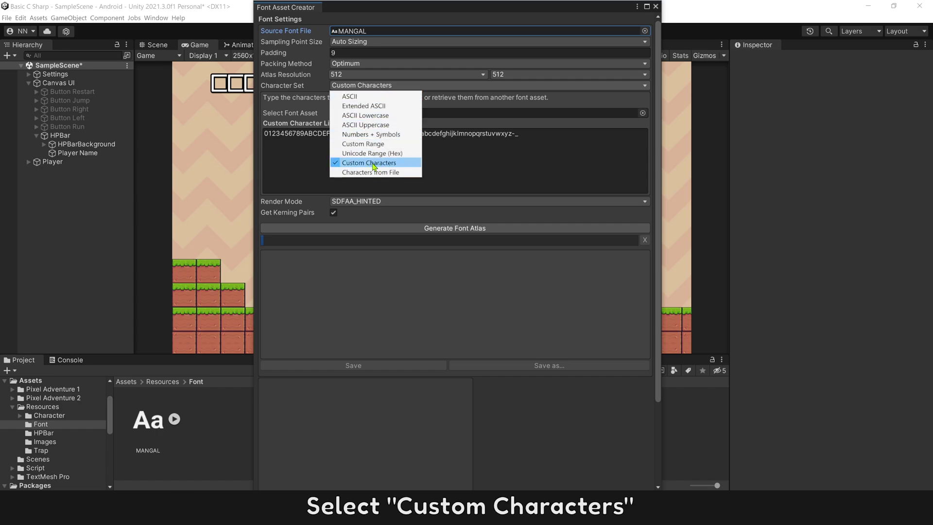
# - Replace the default digits-and-letters custom character list with only the Hindi letters of खिलाड़ी
pyautogui.click(373, 164)
pyautogui.moveTo(264, 135); pyautogui.dragTo(532, 141)
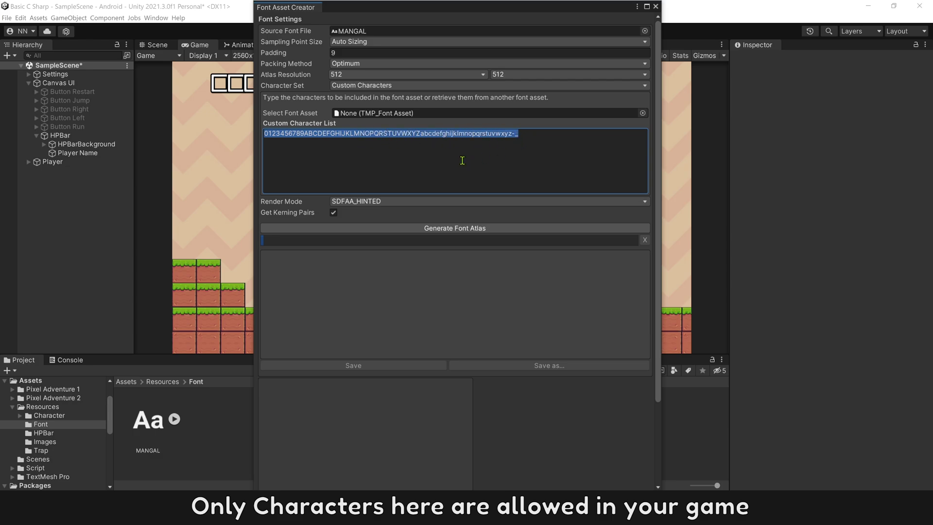
pyautogui.write('0123456789')
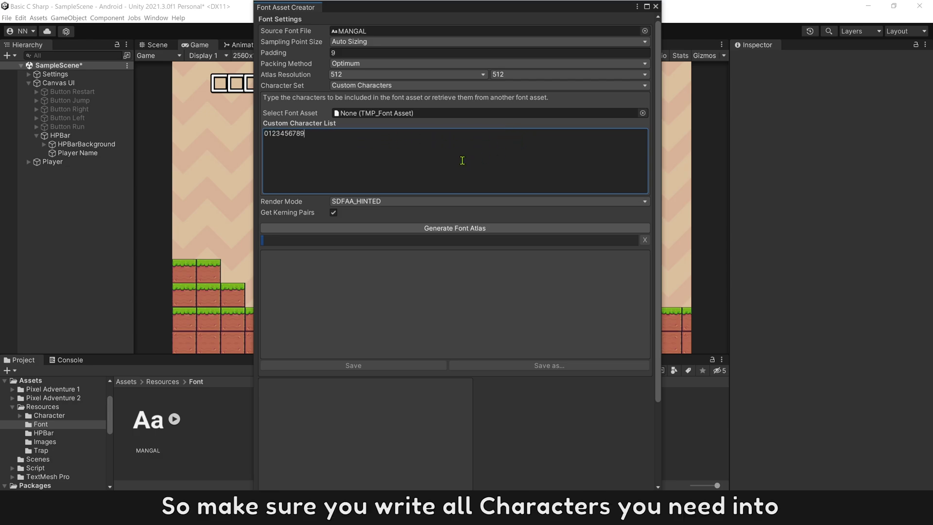
pyautogui.doubleClick(297, 134)
pyautogui.write('कखगघ')
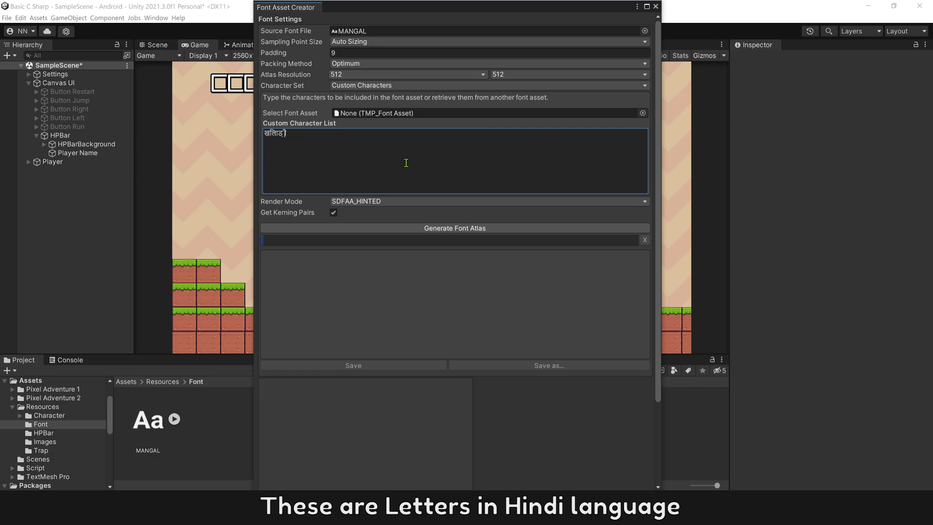
pyautogui.press('Left')
pyautogui.press('Left')
pyautogui.press('BackSpace')
pyautogui.press('BackSpace')
# - Generate the seven-character MANGAL atlas and save it as 'Hindi Font' in Assets/Resources/Font
pyautogui.click(427, 228)
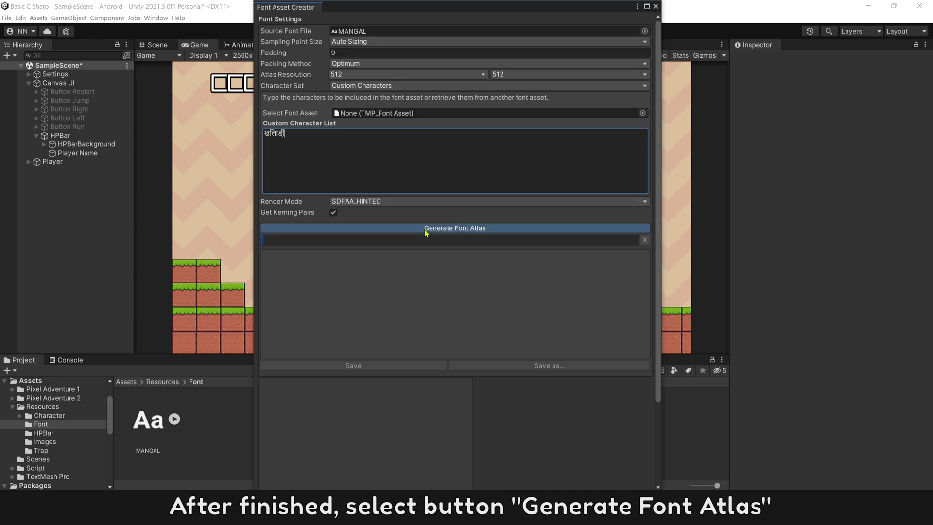
pyautogui.moveTo(659, 240); pyautogui.dragTo(653, 342)
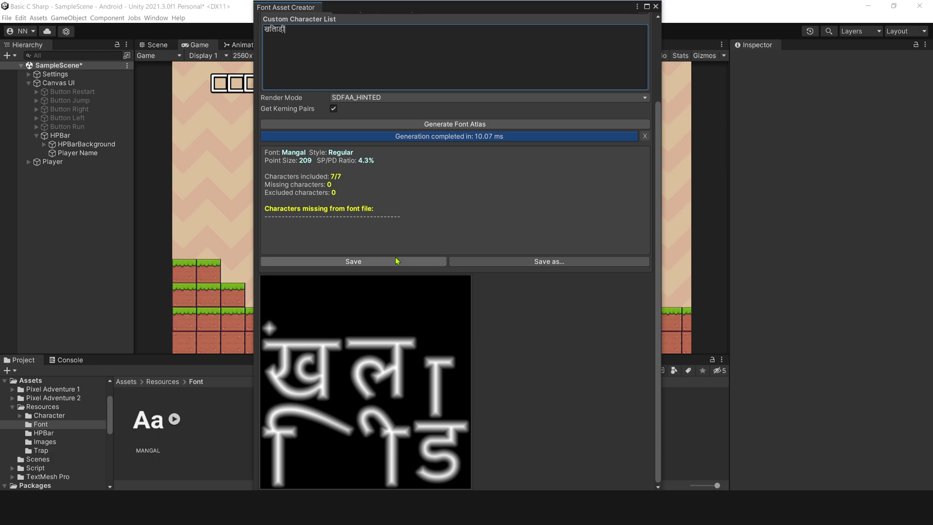
pyautogui.click(376, 261)
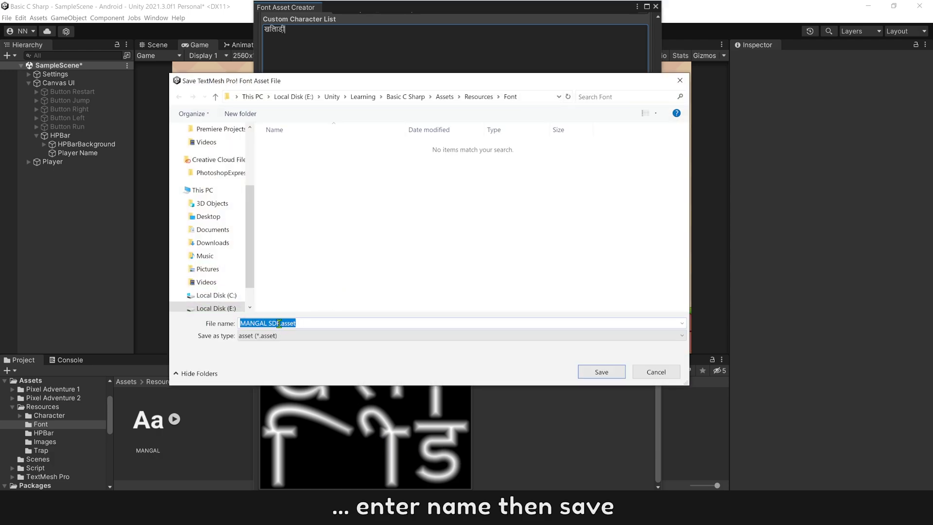
pyautogui.write('Hindi Font')
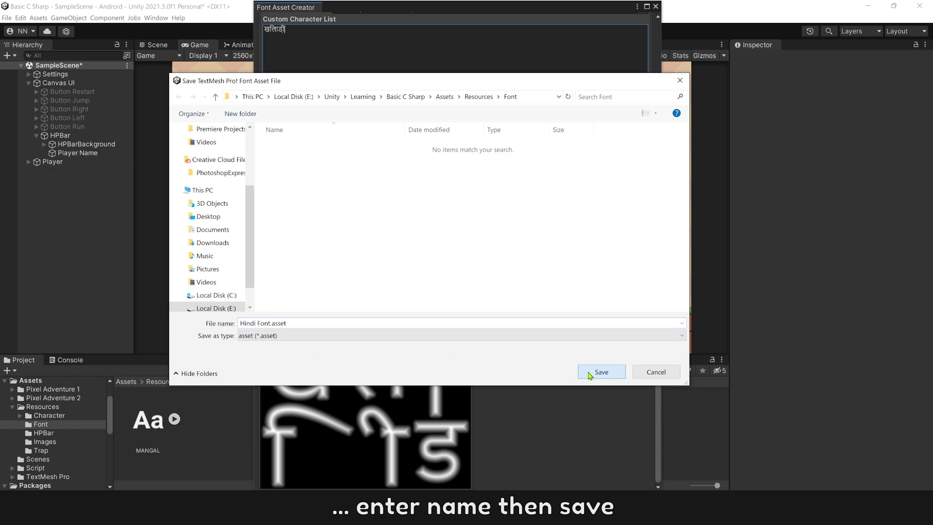
pyautogui.click(600, 372)
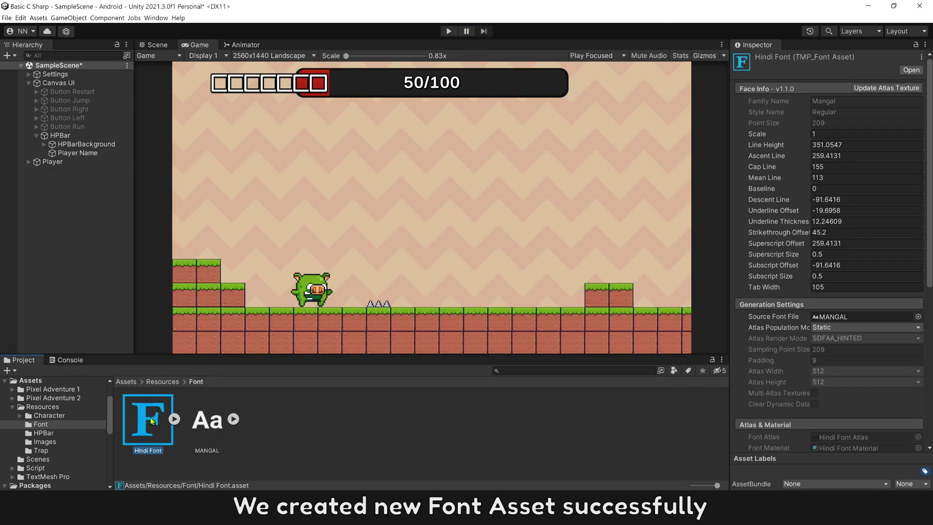
# - Assign the Hindi Font asset as the Player Name text's font asset
pyautogui.click(77, 153)
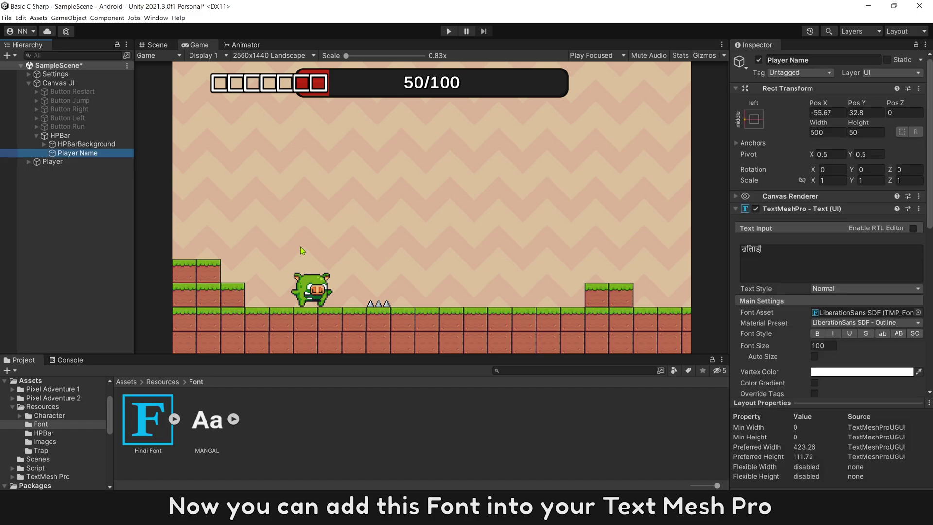
pyautogui.click(918, 313)
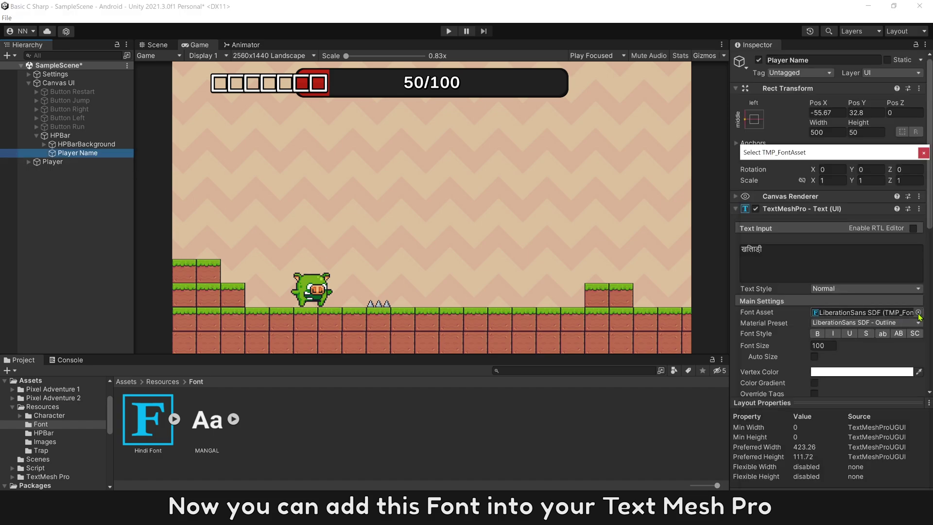
pyautogui.click(835, 219)
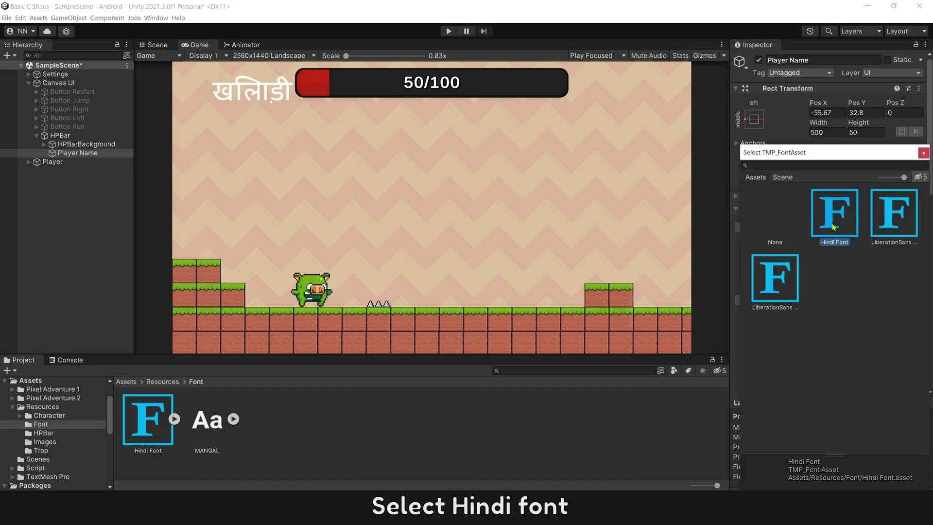
pyautogui.doubleClick(846, 223)
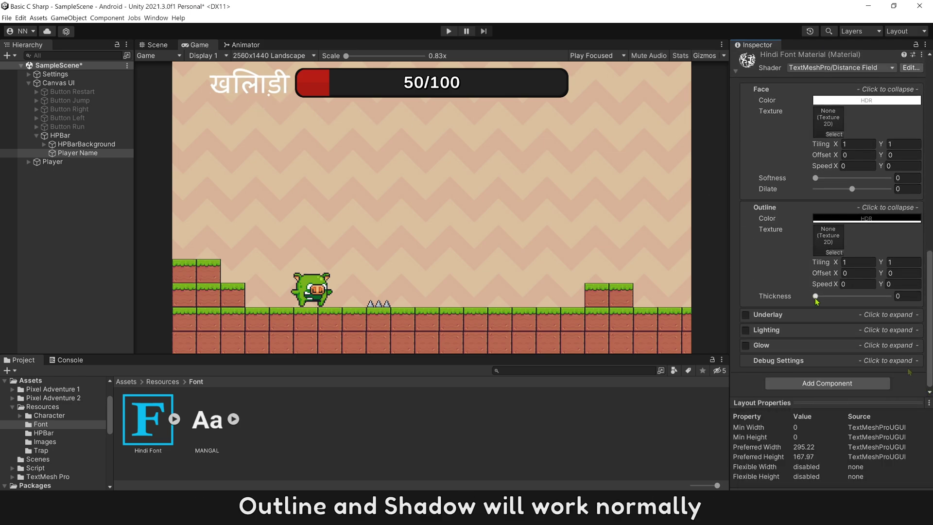
# - Set the Hindi Font material's Outline Thickness to about 0.4 and Face Dilate to about 0.8
pyautogui.moveTo(815, 296); pyautogui.dragTo(848, 296)
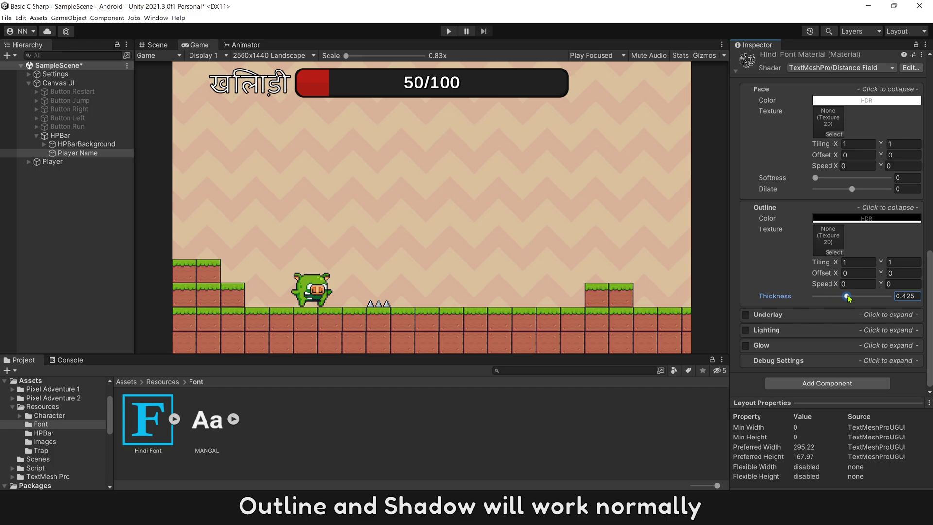
pyautogui.moveTo(852, 189); pyautogui.dragTo(883, 189)
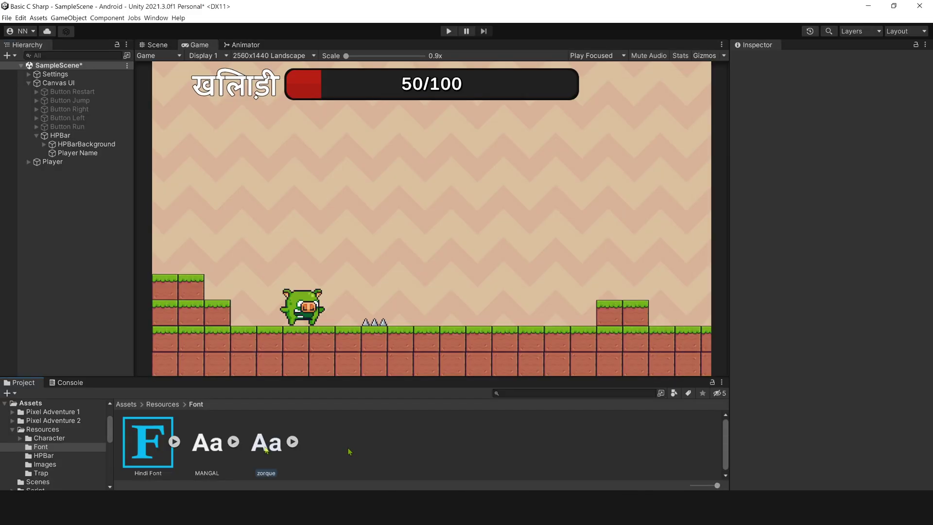
# - Open the Font Asset Creator with zorque as source font and a Custom Characters set
pyautogui.click(264, 443)
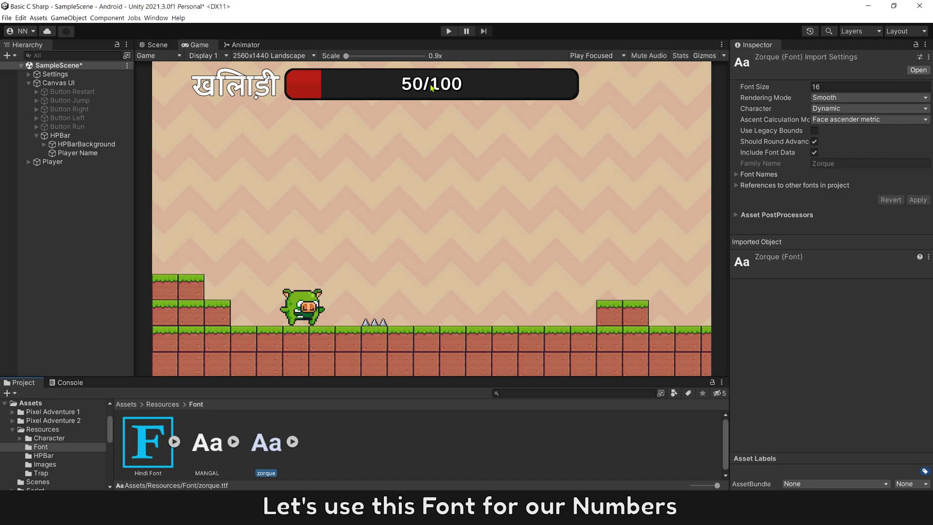
pyautogui.click(156, 18)
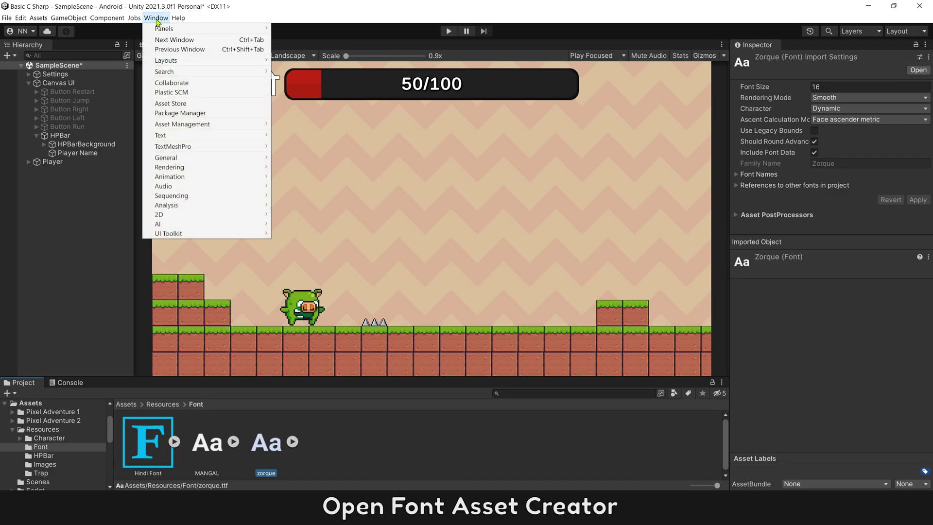
pyautogui.moveTo(173, 146)
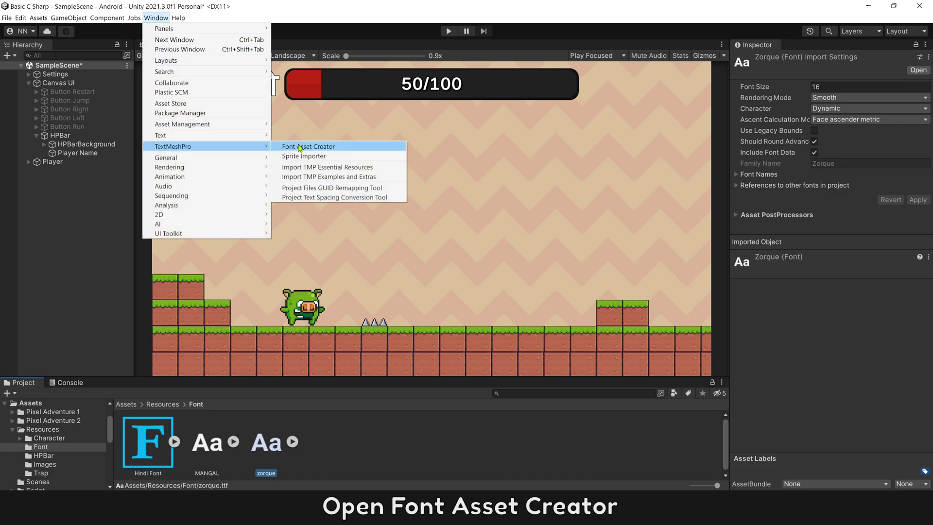
pyautogui.click(299, 145)
pyautogui.click(645, 31)
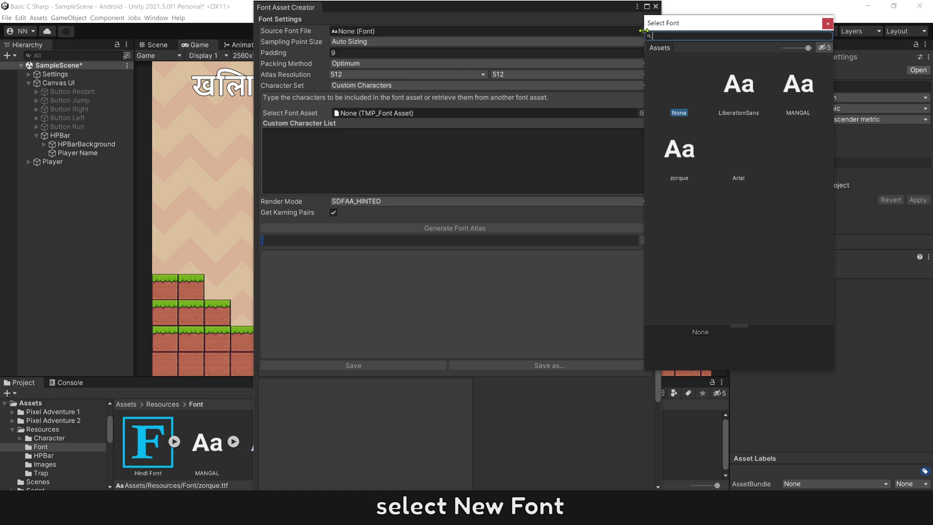
pyautogui.doubleClick(680, 153)
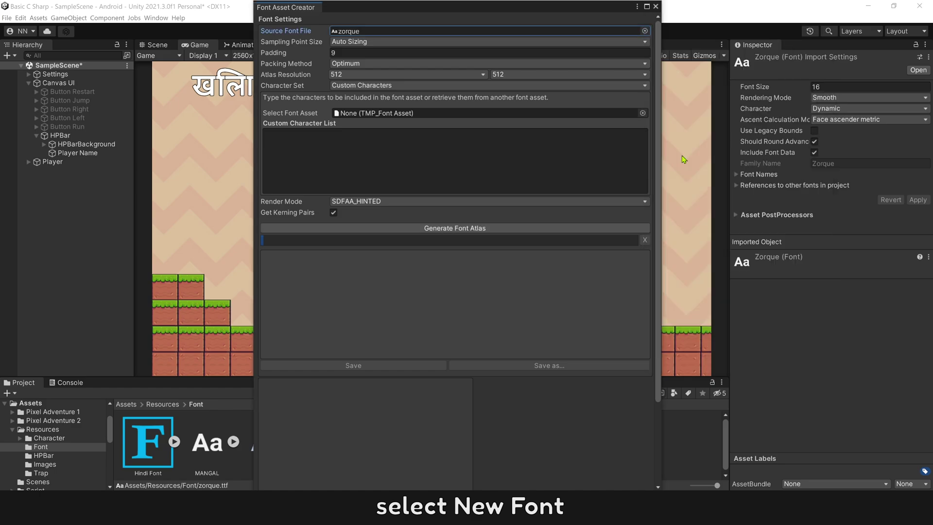
pyautogui.click(436, 86)
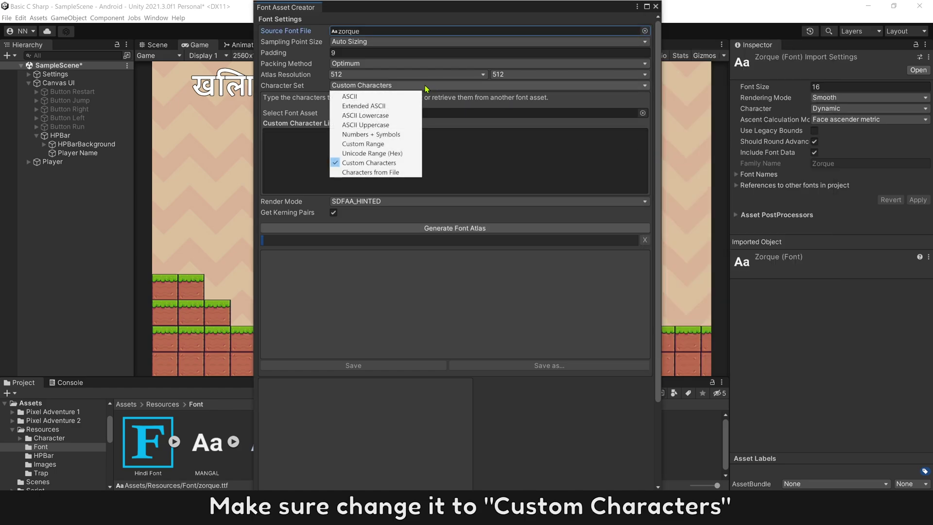
pyautogui.click(385, 163)
pyautogui.click(345, 151)
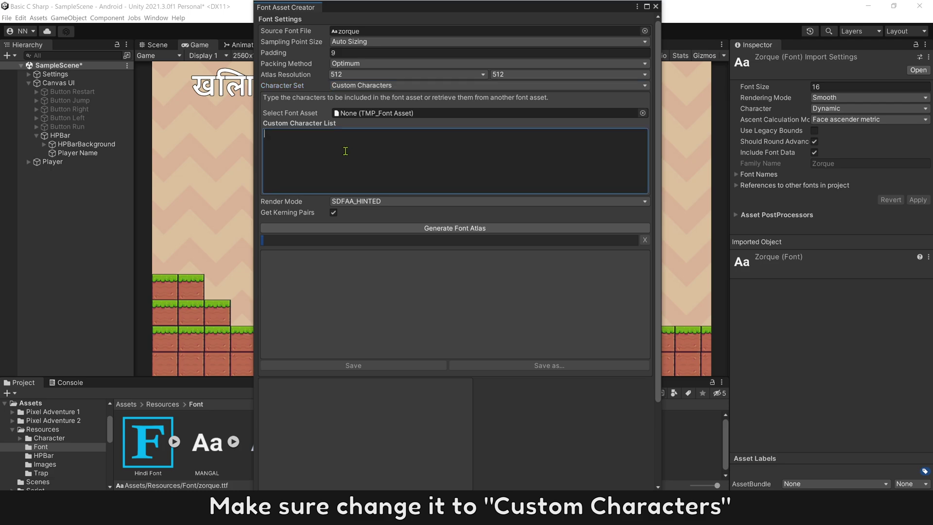
pyautogui.write('0123456789')
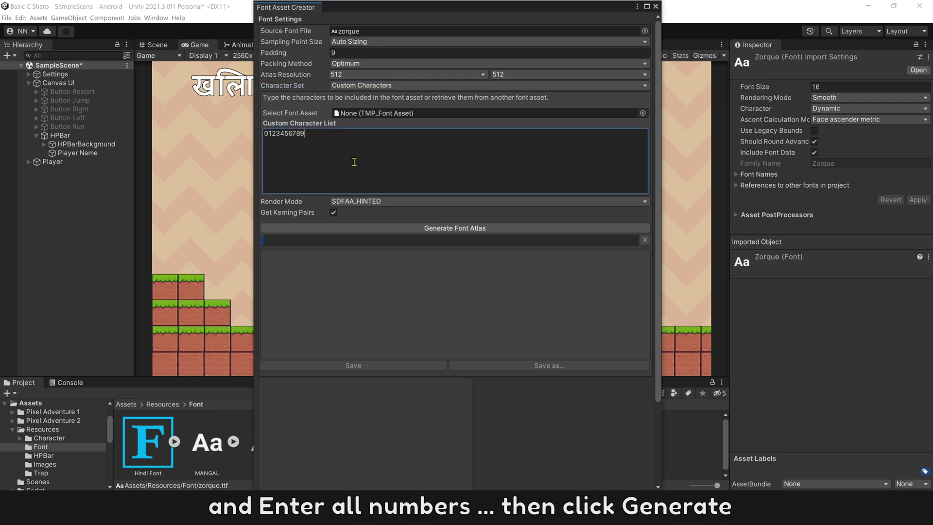
pyautogui.click(406, 232)
pyautogui.scroll(-3, 605, 271)
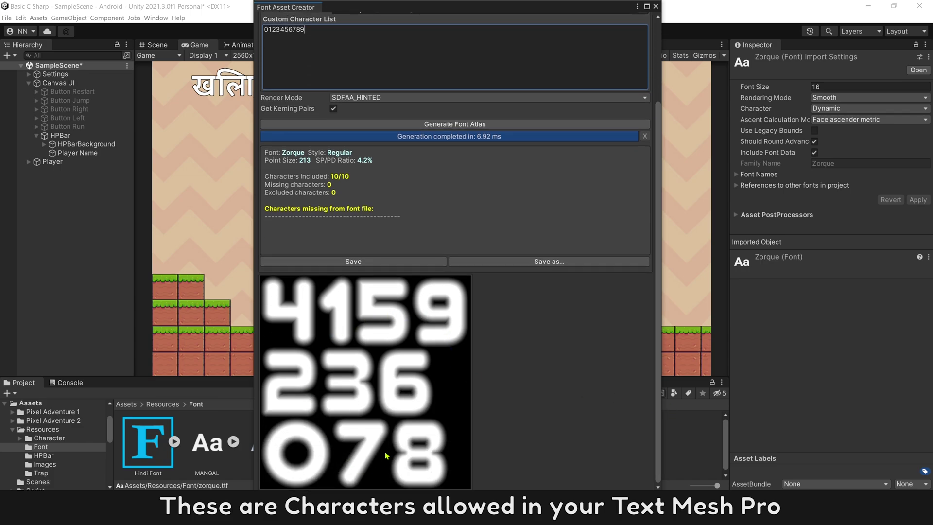
pyautogui.click(376, 263)
pyautogui.write('N')
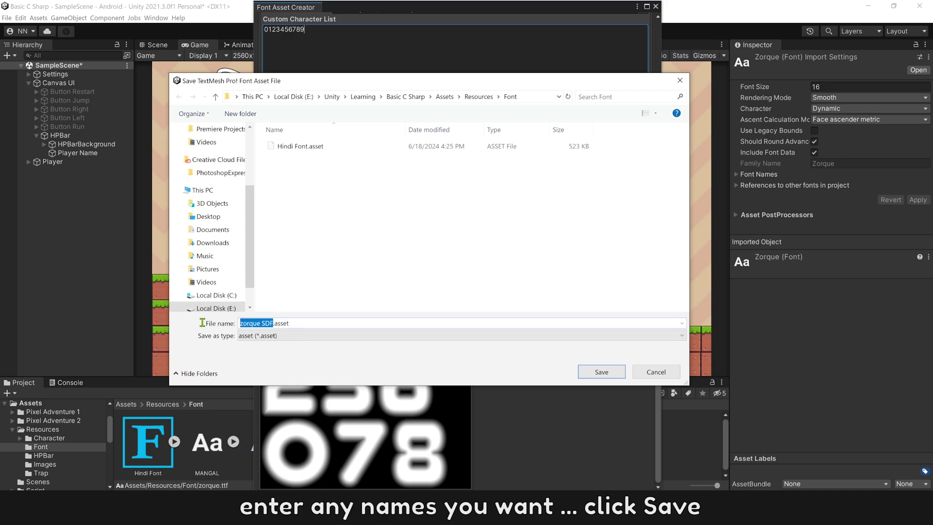
pyautogui.write('umber')
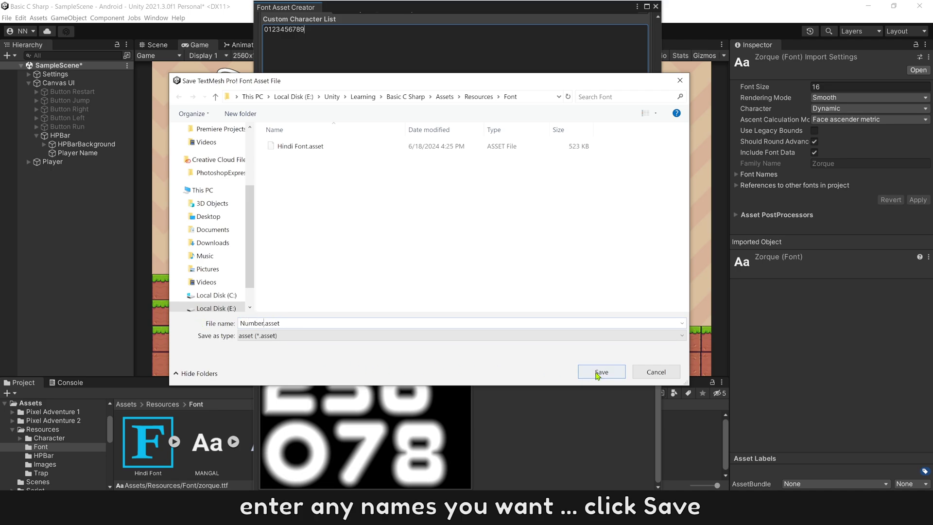
pyautogui.click(598, 372)
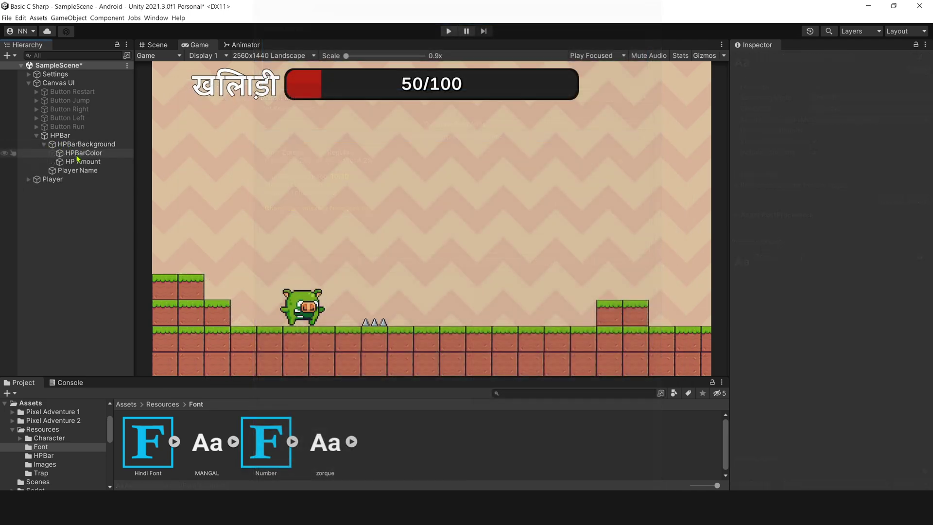
pyautogui.click(79, 162)
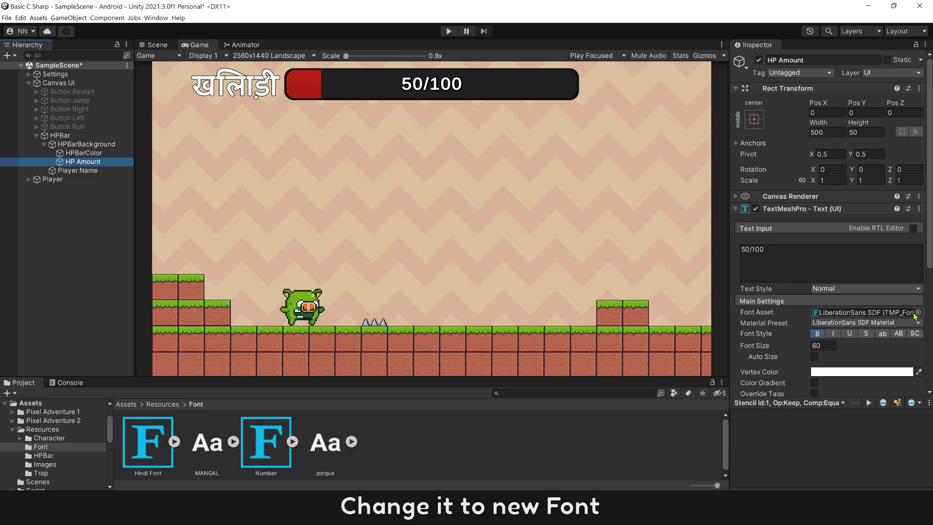
# - Give HP Amount the Number font and a vertical F3CD31-to-FAA041 yellow-orange gradient
pyautogui.click(919, 312)
pyautogui.doubleClick(837, 287)
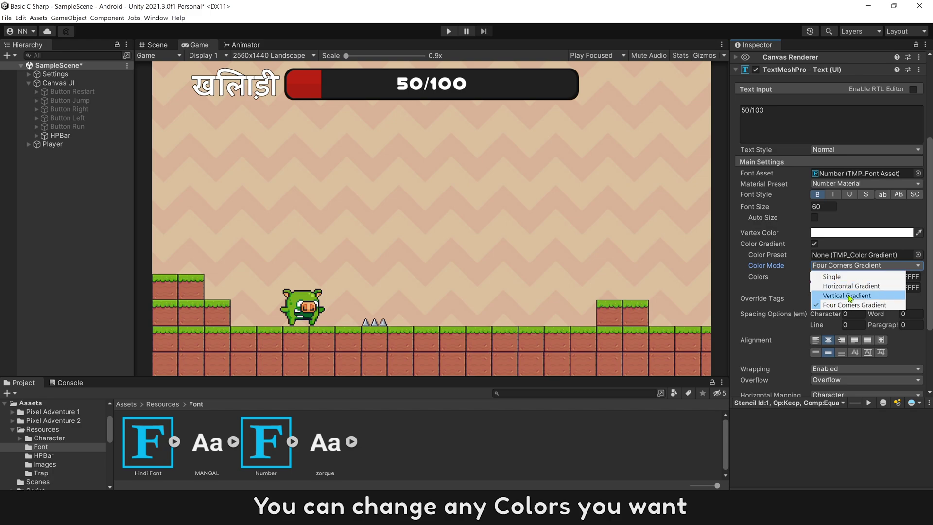
pyautogui.click(849, 295)
pyautogui.click(818, 276)
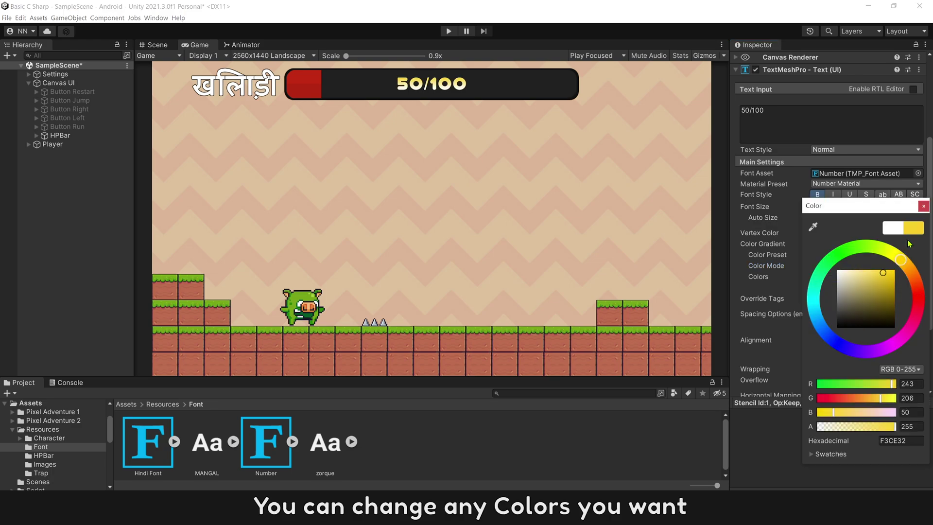
pyautogui.click(924, 208)
pyautogui.click(820, 287)
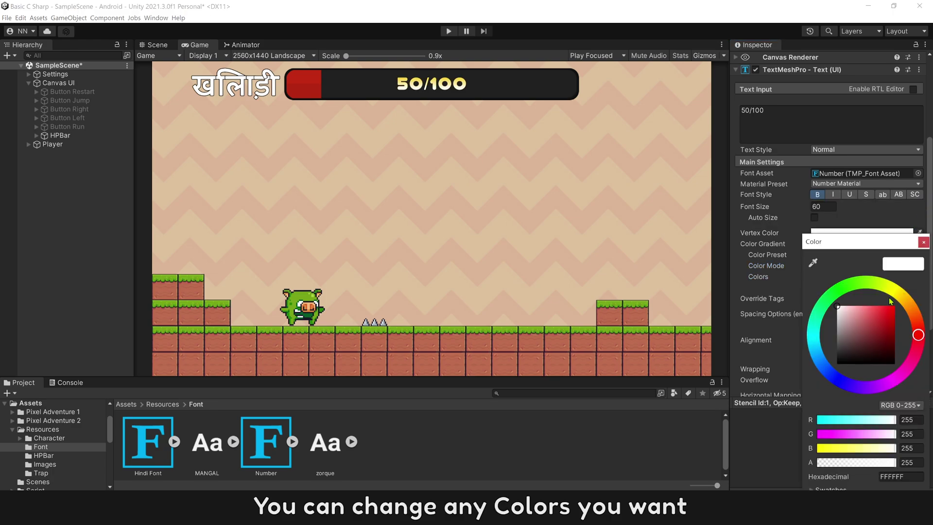
pyautogui.click(917, 309)
pyautogui.click(881, 309)
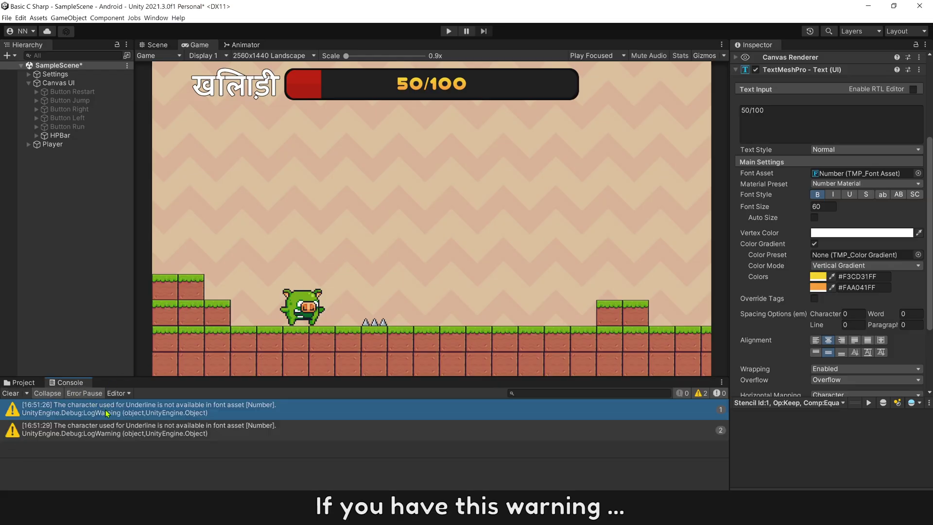
# - Check the underline warning, then open the Number font asset's atlas update settings
pyautogui.click(106, 414)
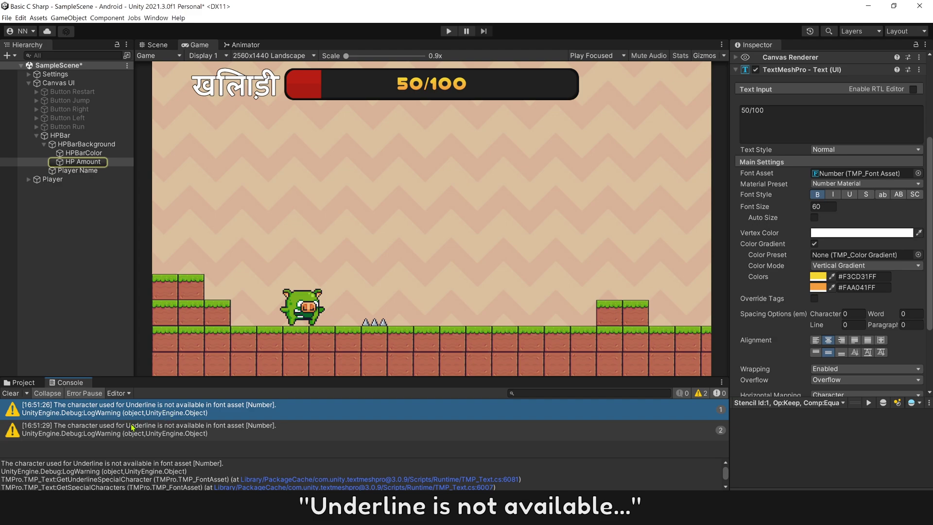
pyautogui.click(23, 382)
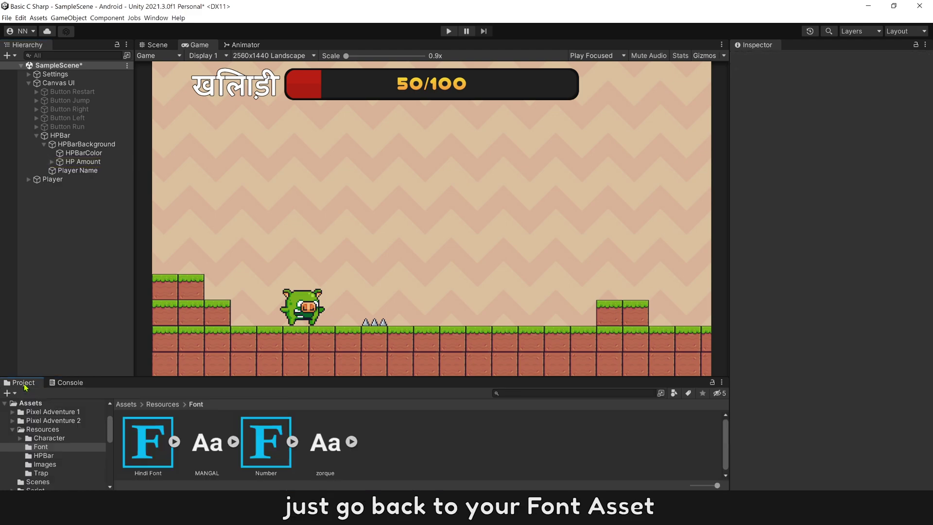
pyautogui.click(267, 436)
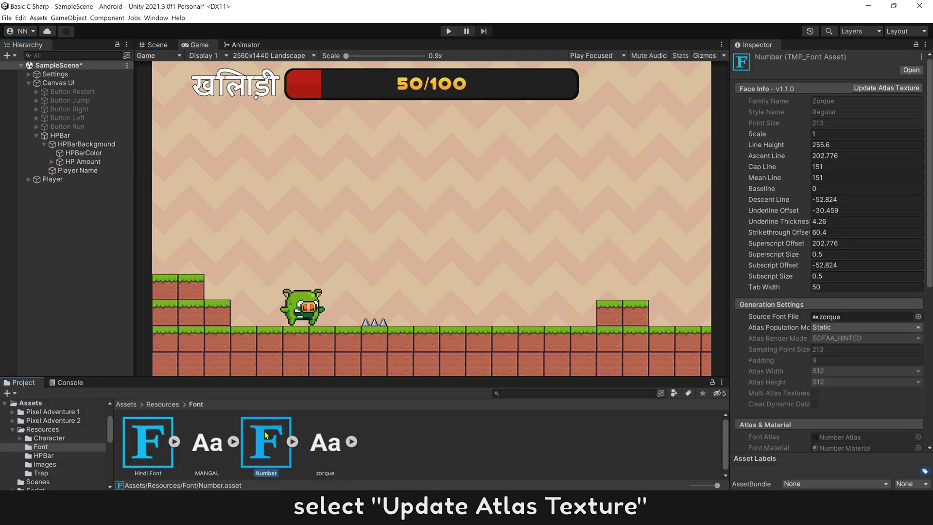
pyautogui.click(869, 89)
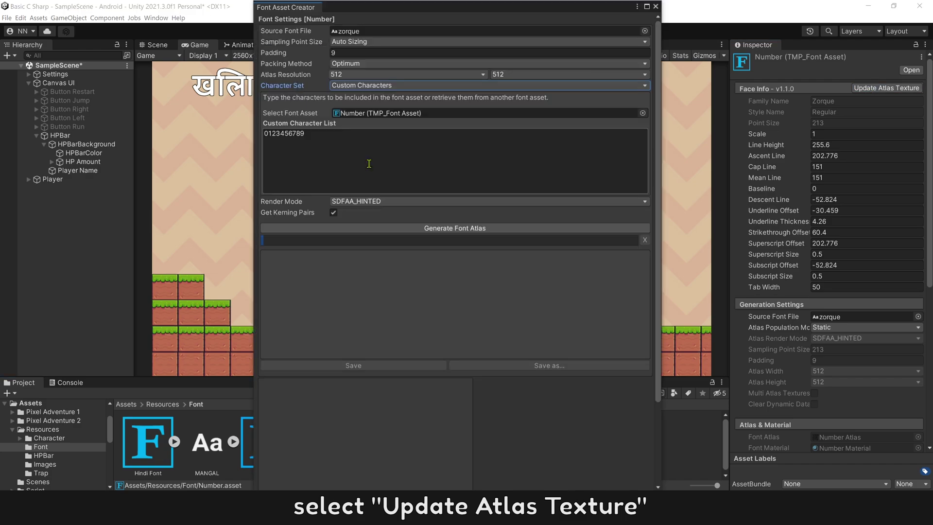
# - Add '_' to Number's custom character list, regenerate the atlas and save it
pyautogui.click(320, 138)
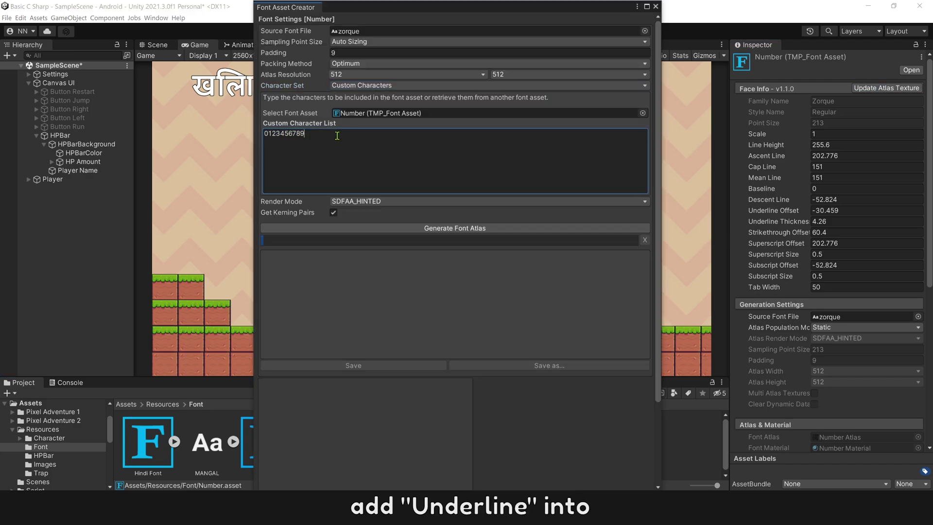
pyautogui.write('_')
pyautogui.click(381, 228)
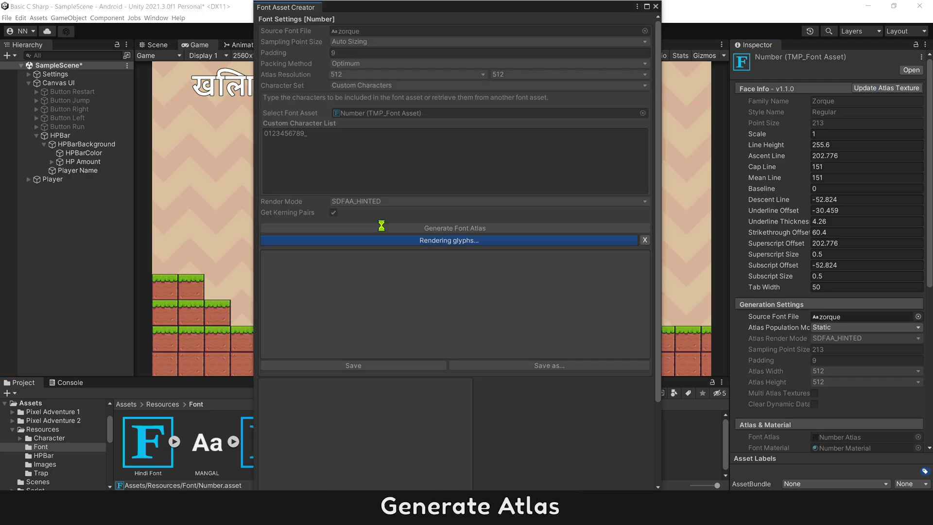
pyautogui.scroll(-1, 657, 331)
pyautogui.scroll(-3, 657, 330)
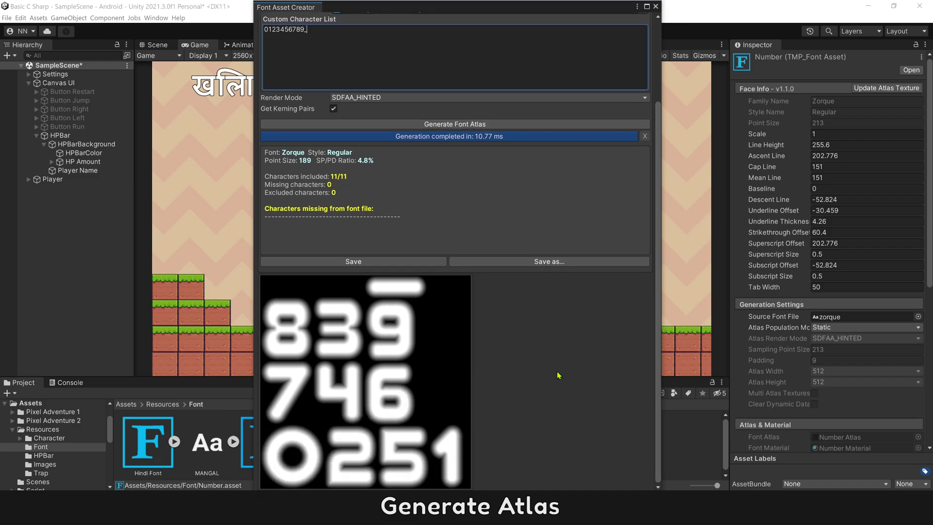
pyautogui.click(389, 262)
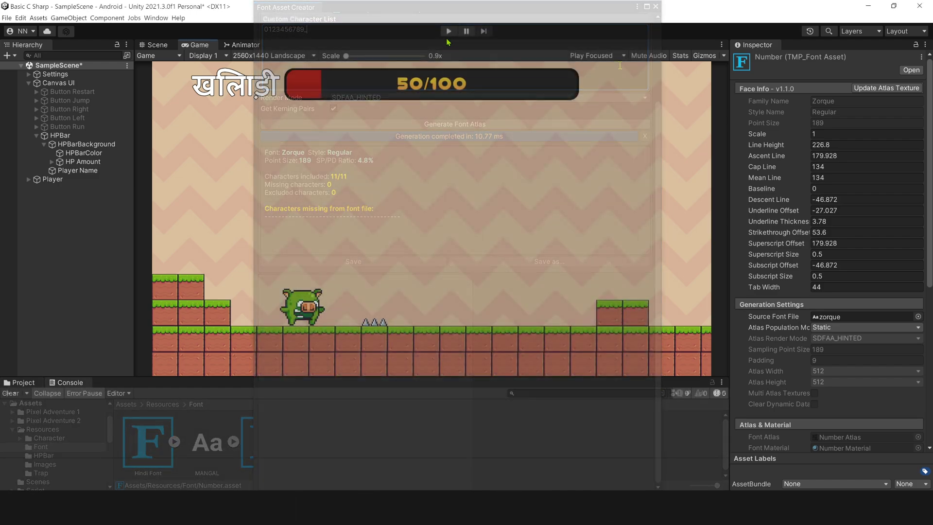
pyautogui.click(449, 31)
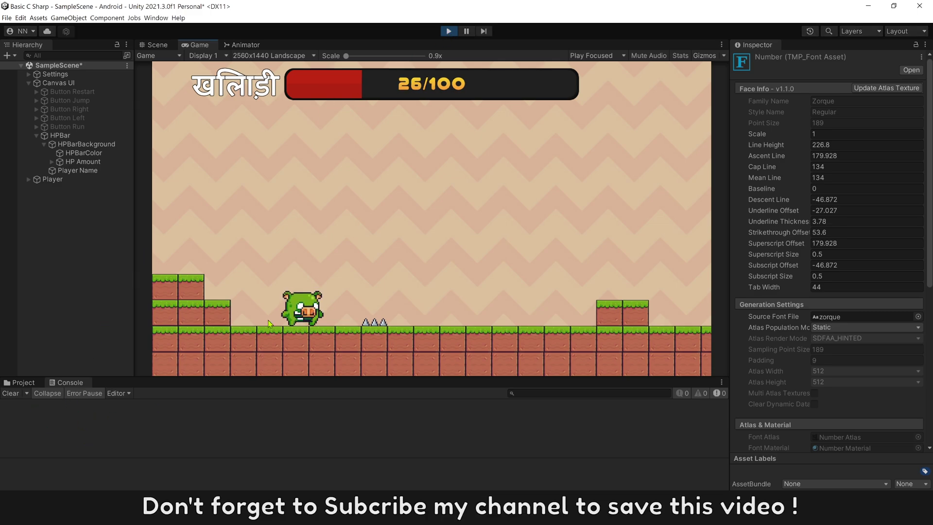
# - Move the player right and jump onto the spikes, dropping HP to 25/100
pyautogui.press('Right')
pyautogui.press('space')
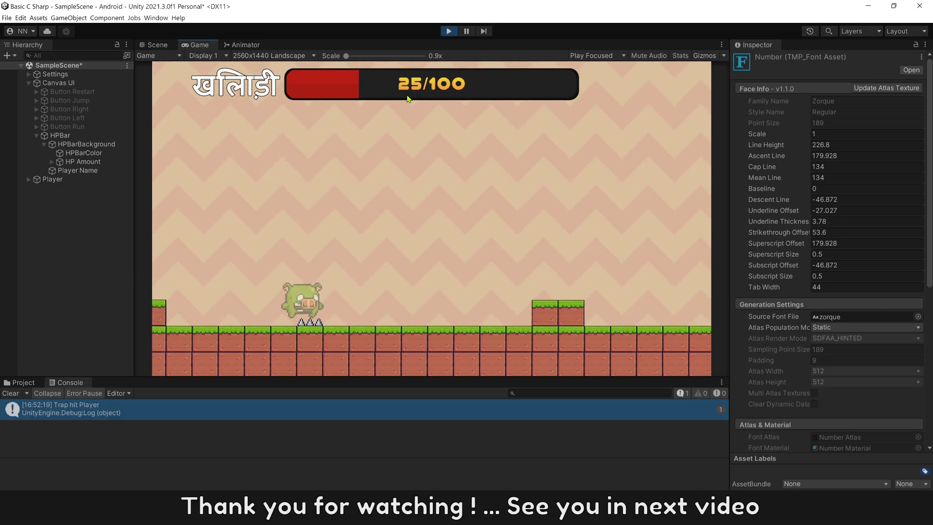